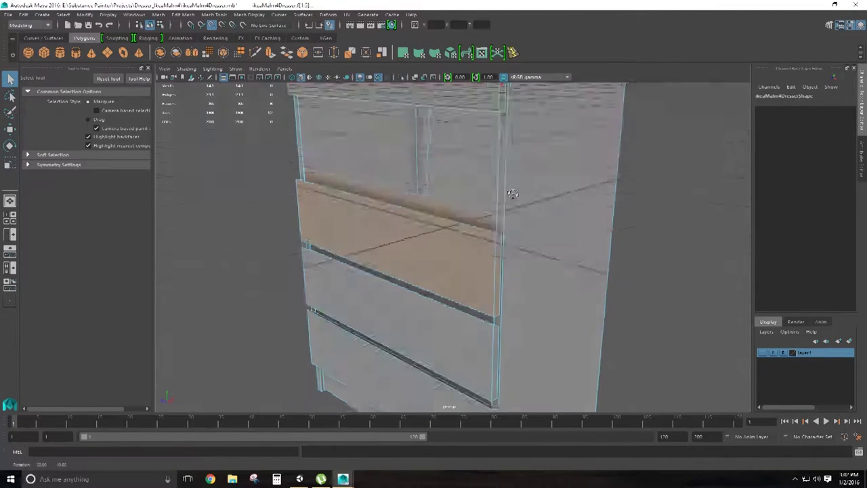
Check the mesh editing commands and orbit the perspective view around the dresser
click(183, 15)
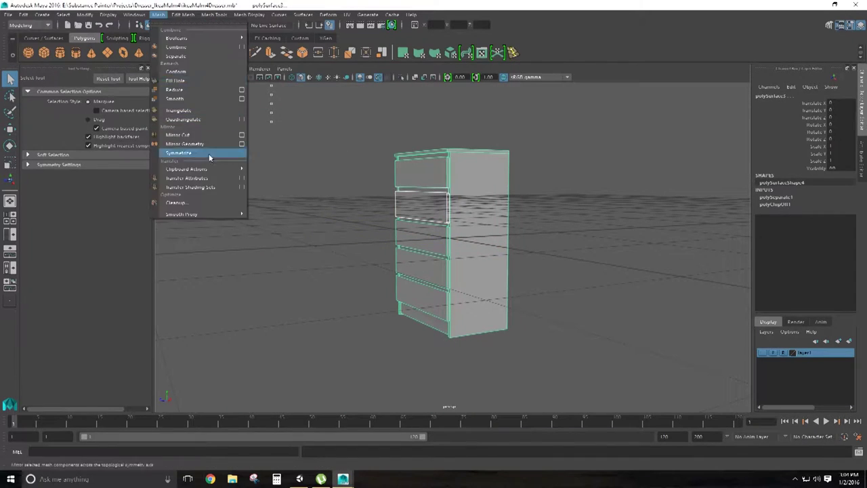
click(209, 157)
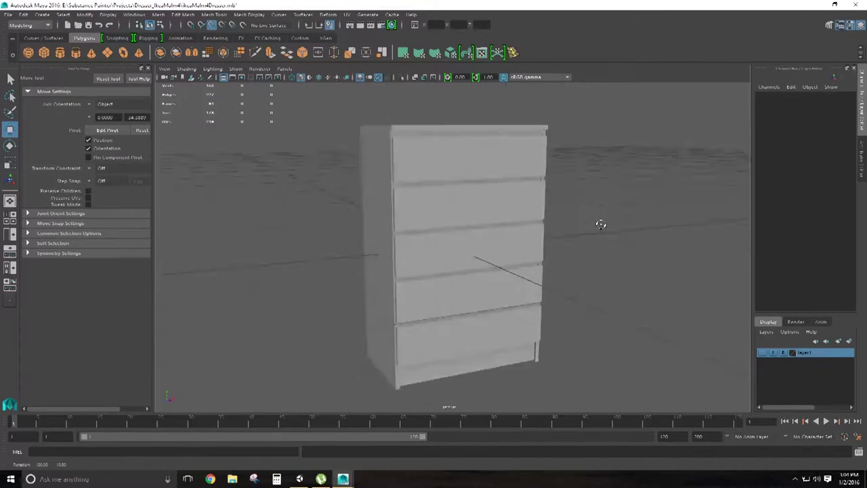
alt+drag(600, 224, 508, 194)
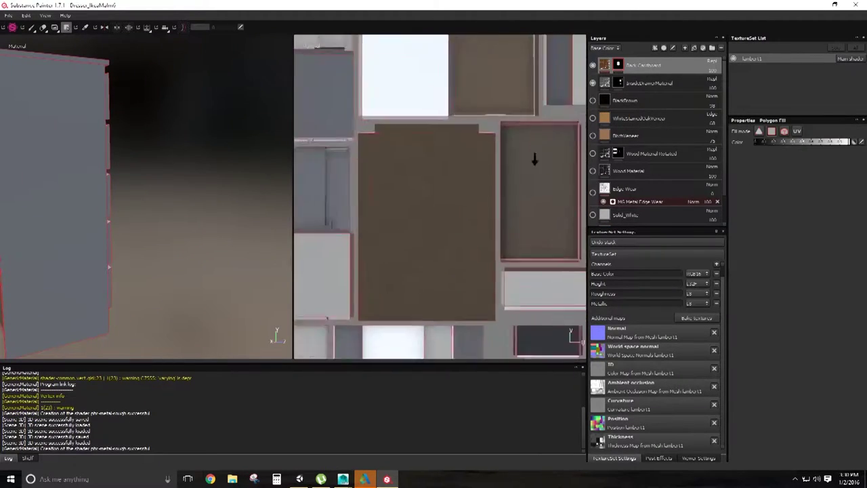
Zoom and orbit the 3D and UV views to inspect the dresser's wood and white materials
scroll(304, 226, up, 3)
scroll(482, 192, down, 5)
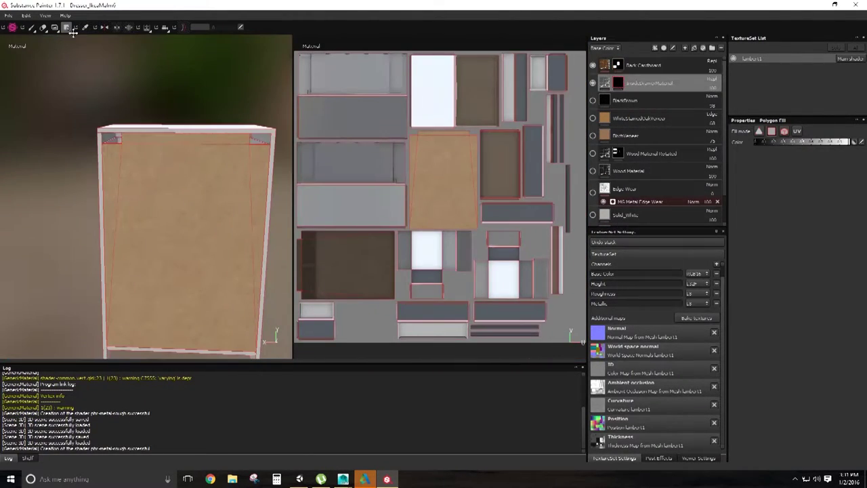
scroll(345, 212, up, 5)
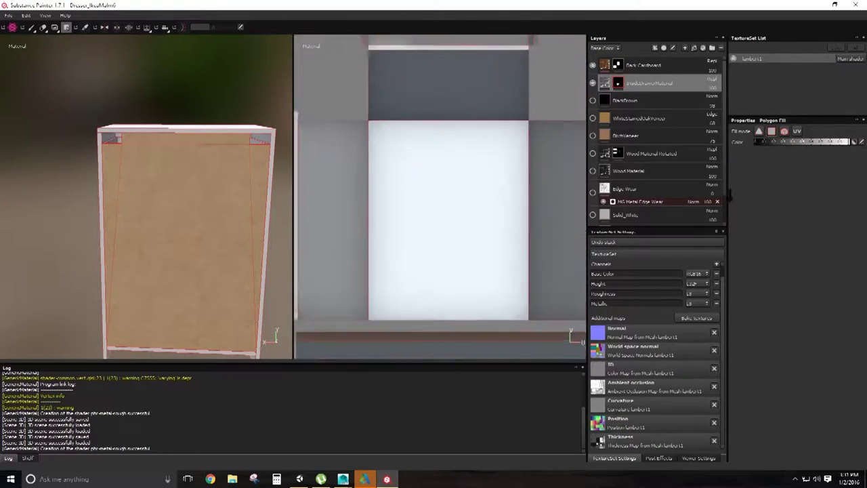
scroll(457, 251, down, 5)
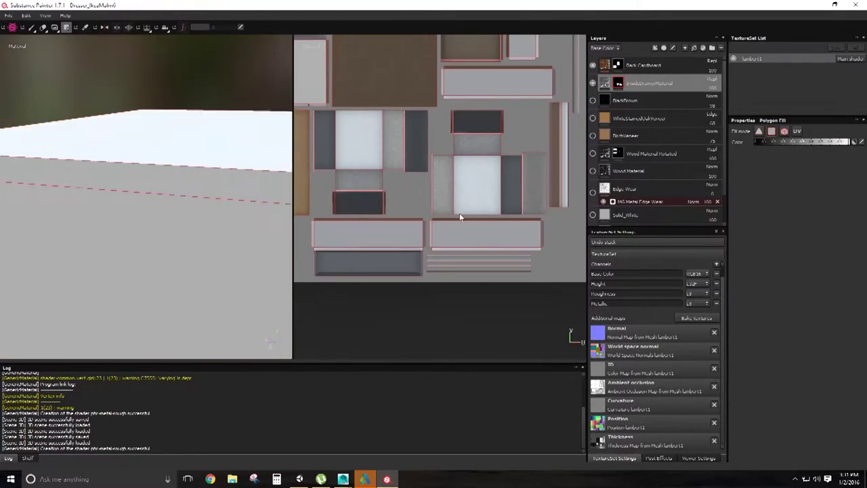
alt+drag(223, 223, 178, 241)
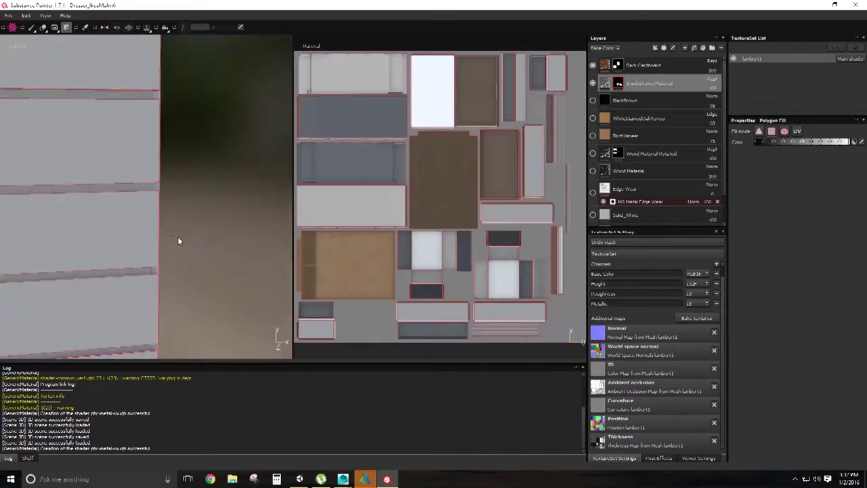
scroll(178, 241, down, 3)
scroll(482, 314, down, 4)
scroll(524, 160, up, 6)
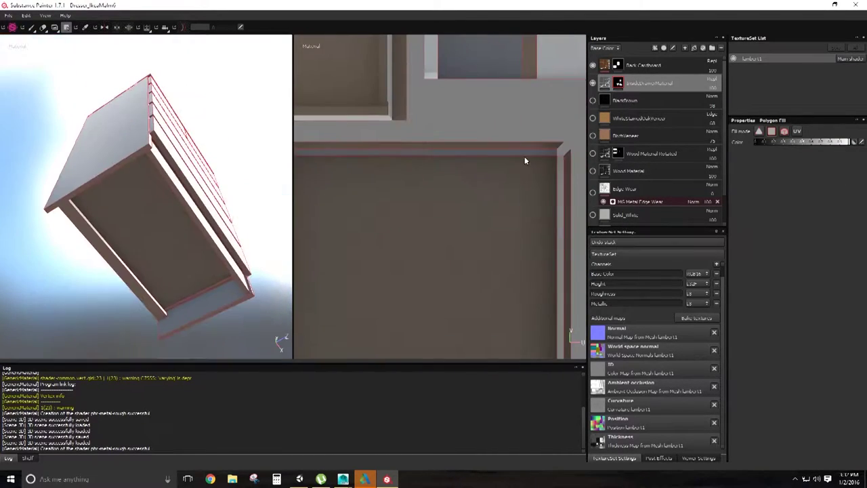
scroll(525, 160, down, 5)
Switch to the 3D-only view and orbit the dresser to check its side, underside and drawer fronts
key(f)
alt+drag(194, 176, 264, 186)
click(161, 50)
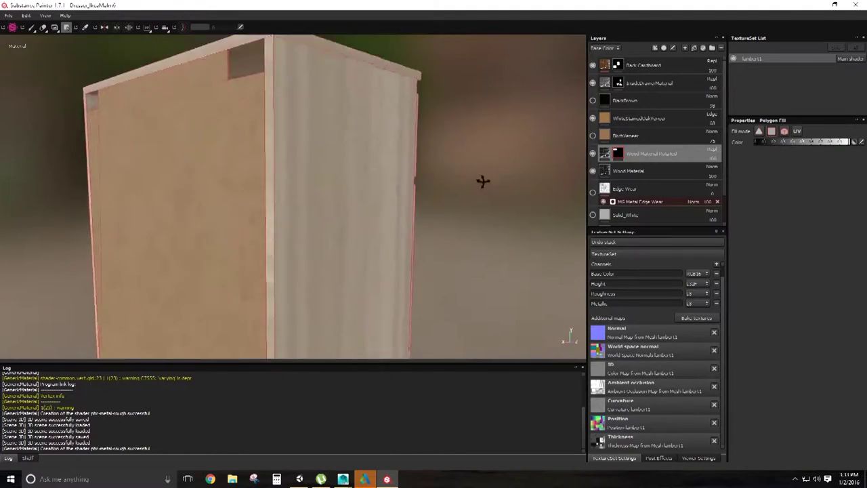
mouse_move(482, 182)
alt+mouse_down()
mouse_move(509, 267)
mouse_move(276, 194)
mouse_move(451, 193)
mouse_move(228, 203)
mouse_move(436, 302)
mouse_move(325, 258)
mouse_move(321, 215)
mouse_move(436, 196)
mouse_move(436, 142)
mouse_move(194, 68)
mouse_move(376, 153)
alt+mouse_up()
key(1)
key(4)
scroll(352, 203, up, 5)
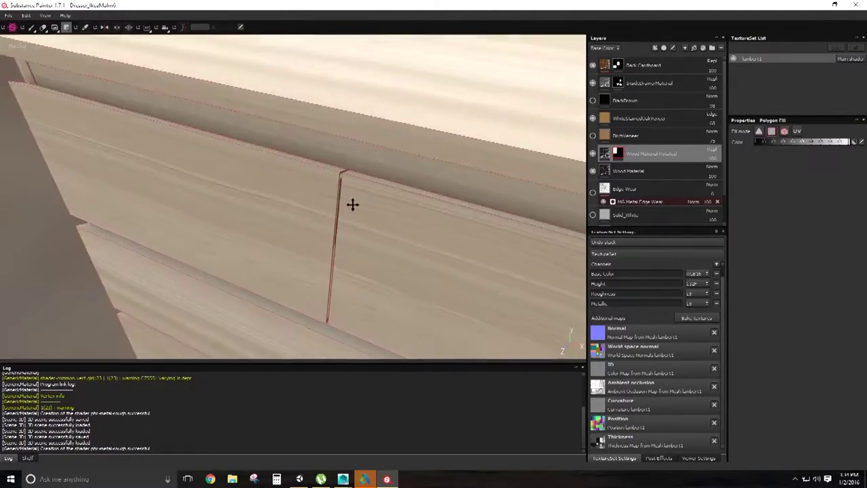
alt+drag(352, 203, 271, 154)
scroll(416, 201, down, 5)
mouse_move(416, 201)
alt+mouse_down()
mouse_move(400, 135)
mouse_move(434, 122)
alt+mouse_up()
Export the dresser textures to the Unity Projects folder
click(90, 140)
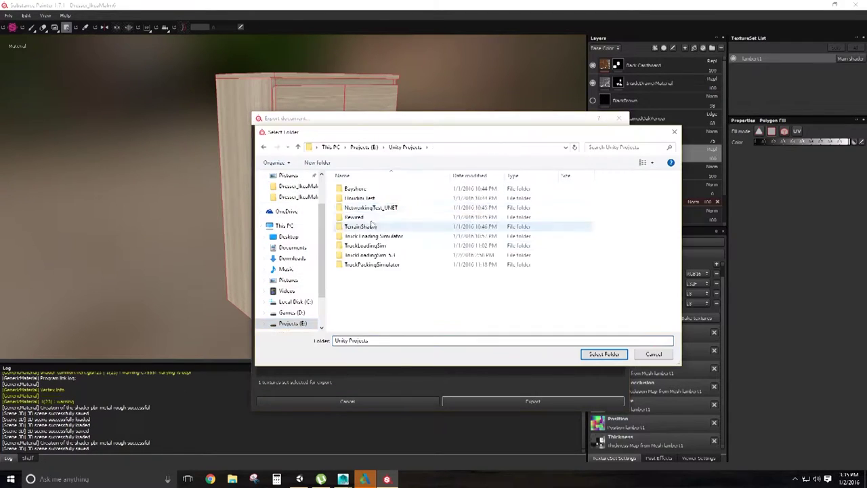
click(603, 353)
click(532, 401)
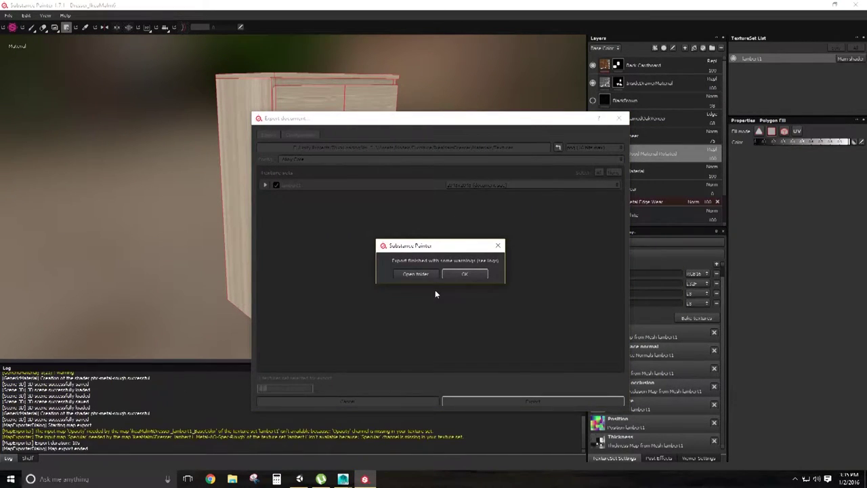
Close the export windows and inspect the imported lambert1_Normals, lambert1_BaseColor and blackBrown textures
click(465, 274)
click(300, 479)
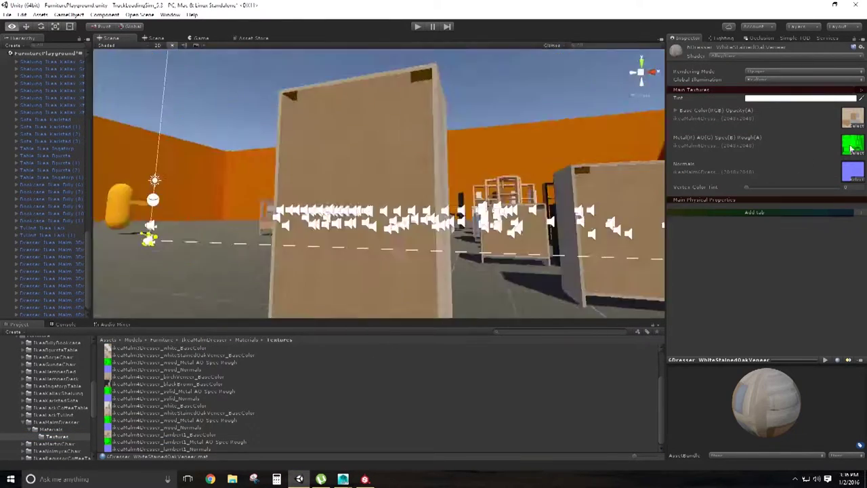
click(187, 449)
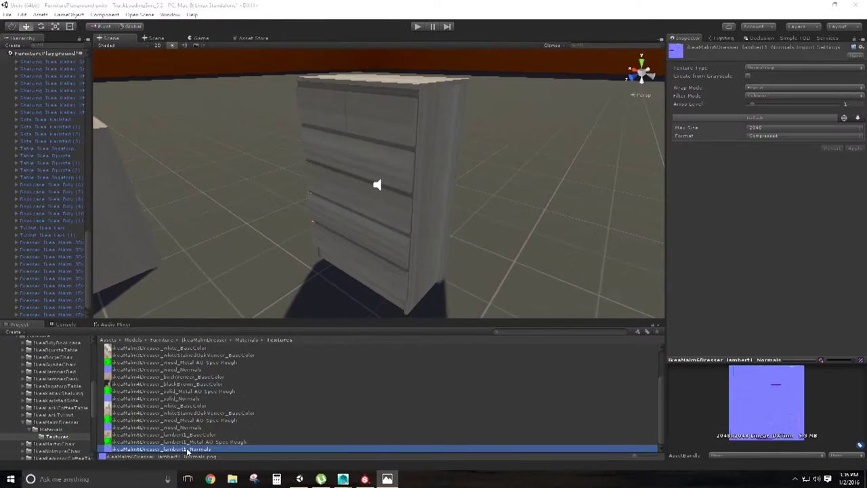
click(178, 436)
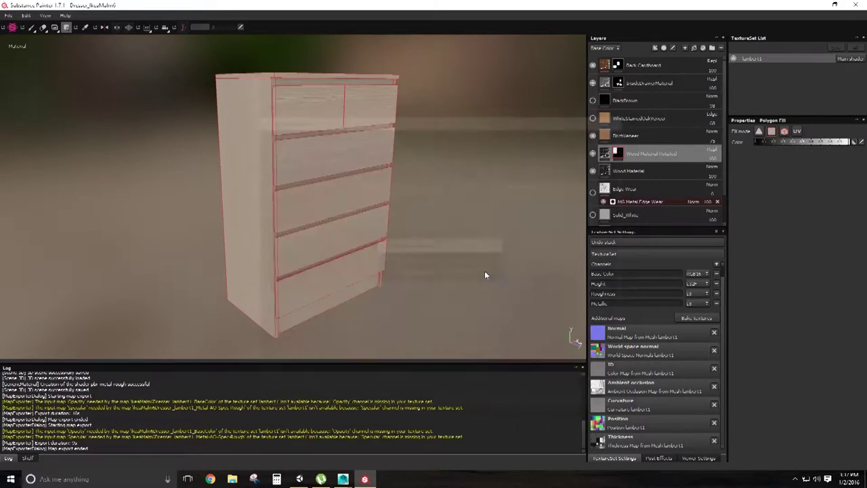
key(alt+Tab)
click(196, 377)
scroll(203, 411, up, 3)
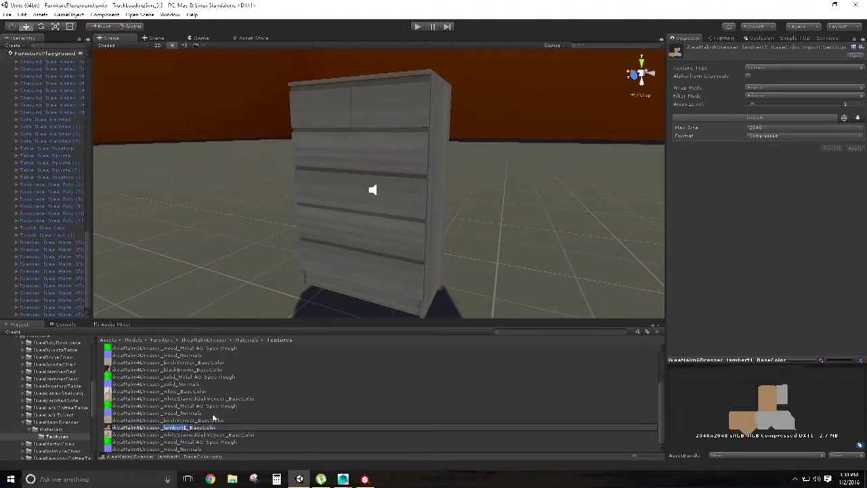
Apply the 6Dresser_BlackBrown and 6Dresser_BirchVeneer materials to the dresser and check the white texture
click(51, 429)
click(141, 428)
drag(141, 427, 357, 265)
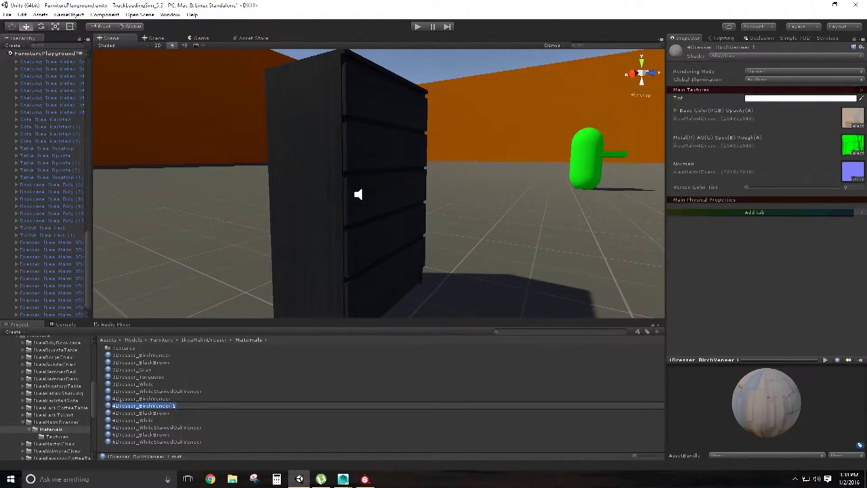
drag(141, 427, 343, 258)
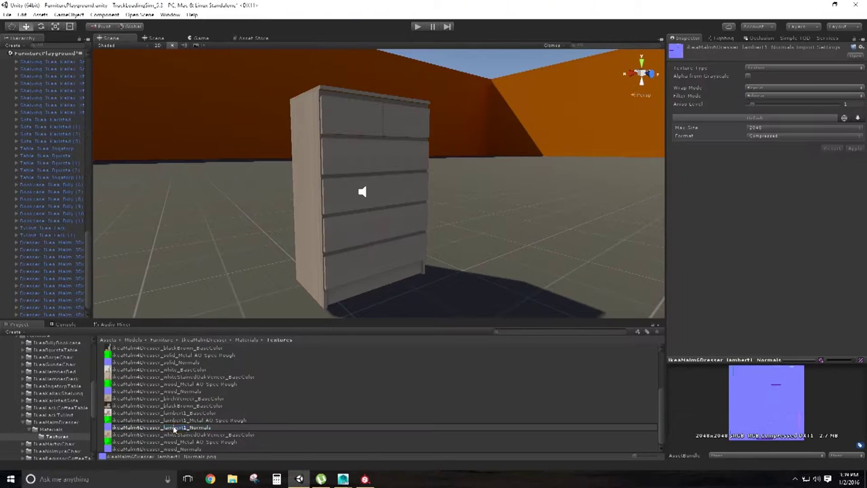
click(172, 420)
click(176, 413)
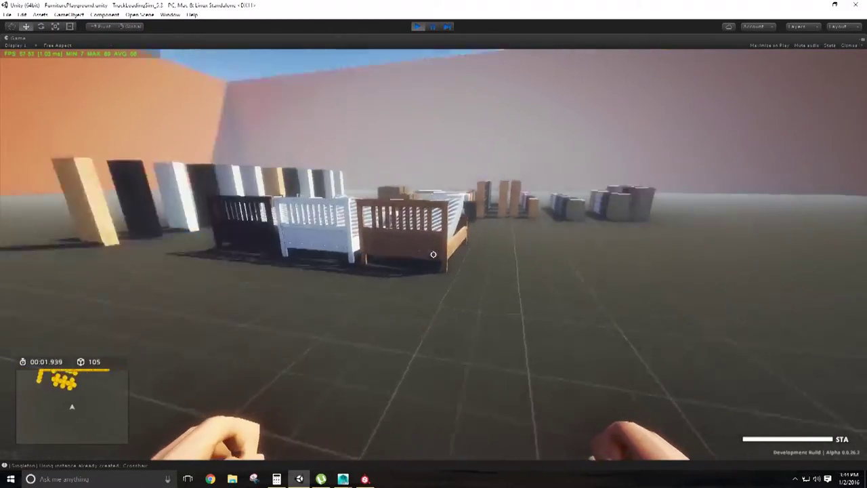
Walk to the dressers, grab one and throw it down, then lift it, stand it upright and pick it up again
key(w)
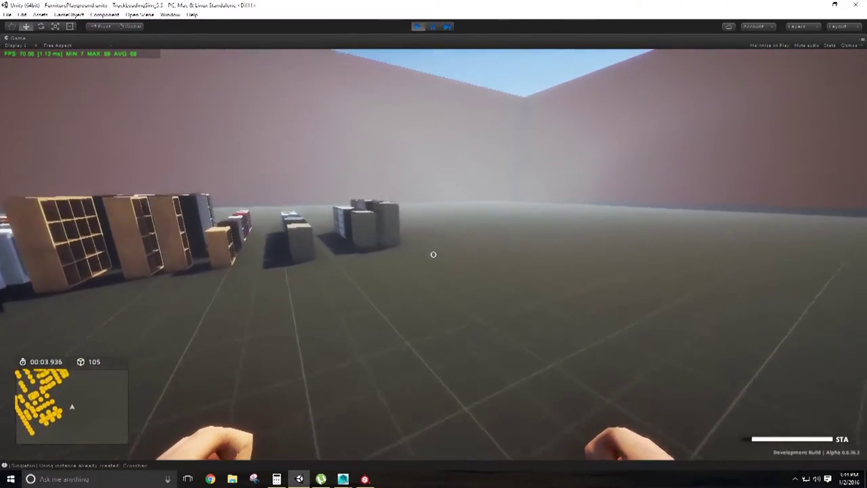
key(w)
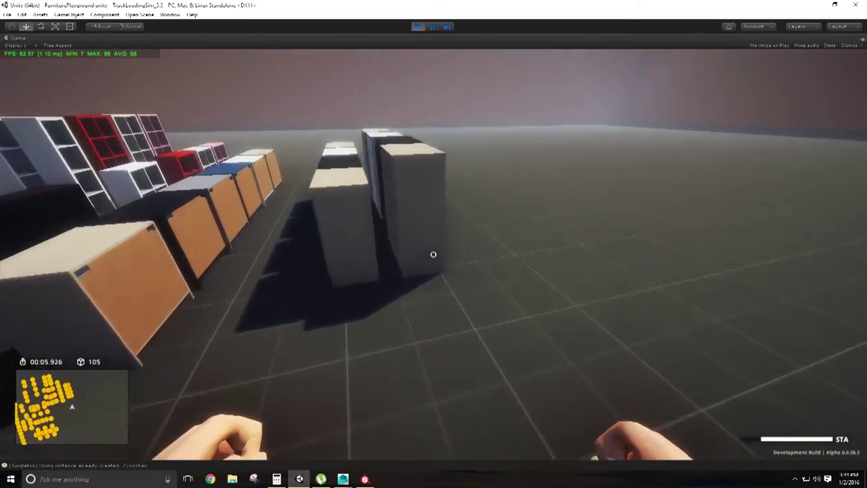
click(434, 254)
click(434, 254)
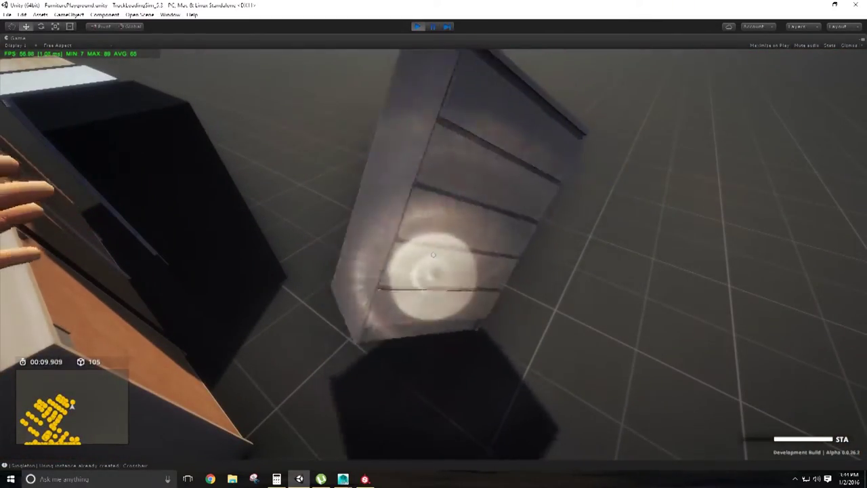
click(434, 254)
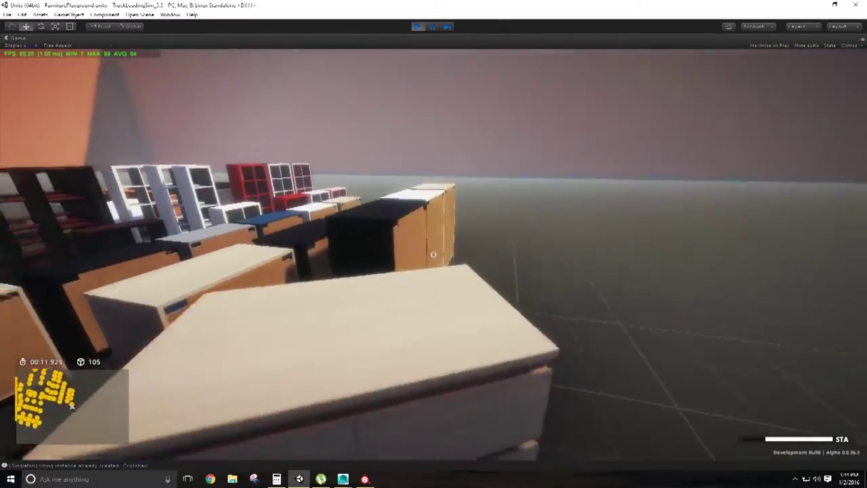
click(433, 254)
click(434, 254)
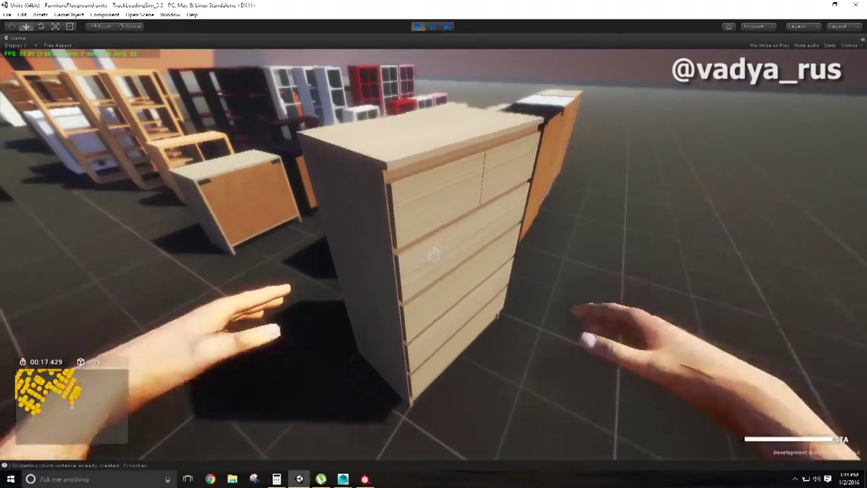
Carry the white dresser, set it on the floor, and approach the wooden dresser
click(434, 254)
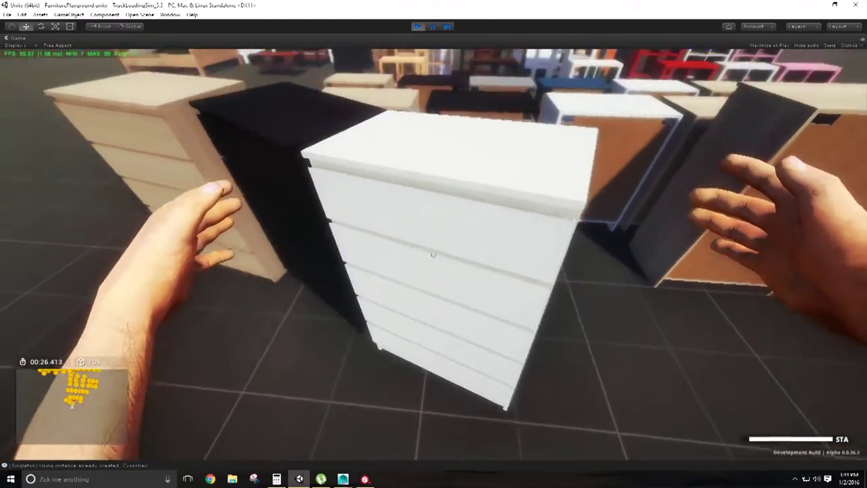
click(433, 255)
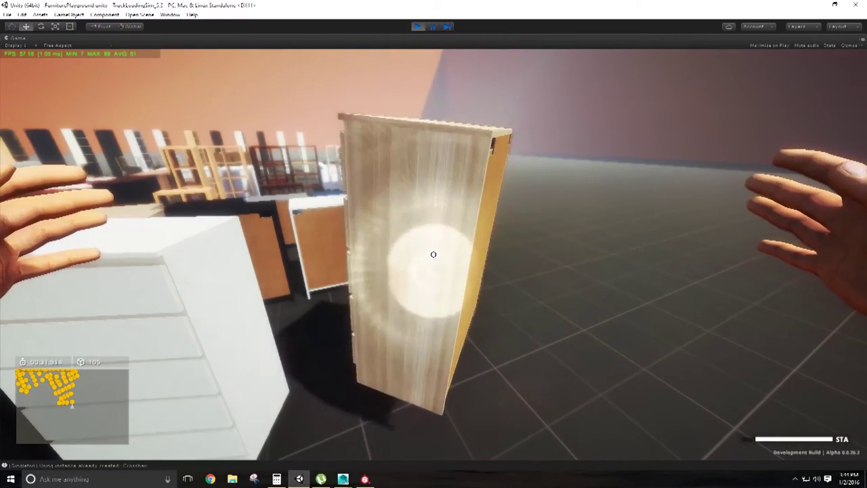
key(w)
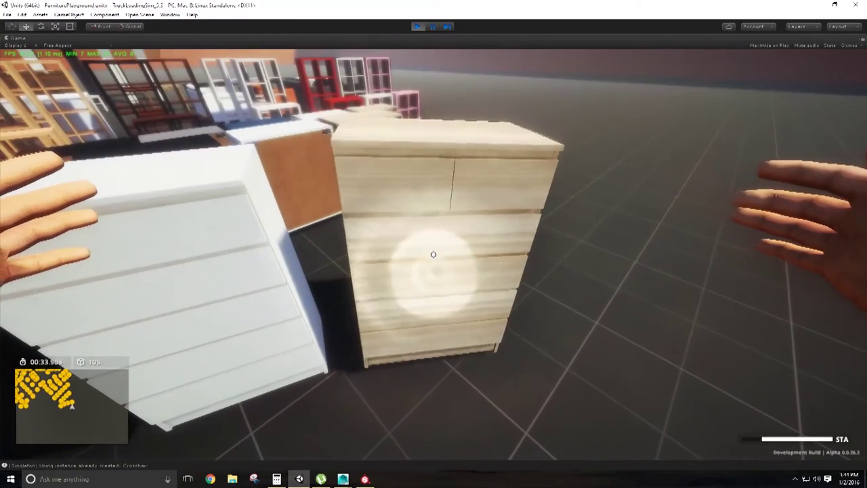